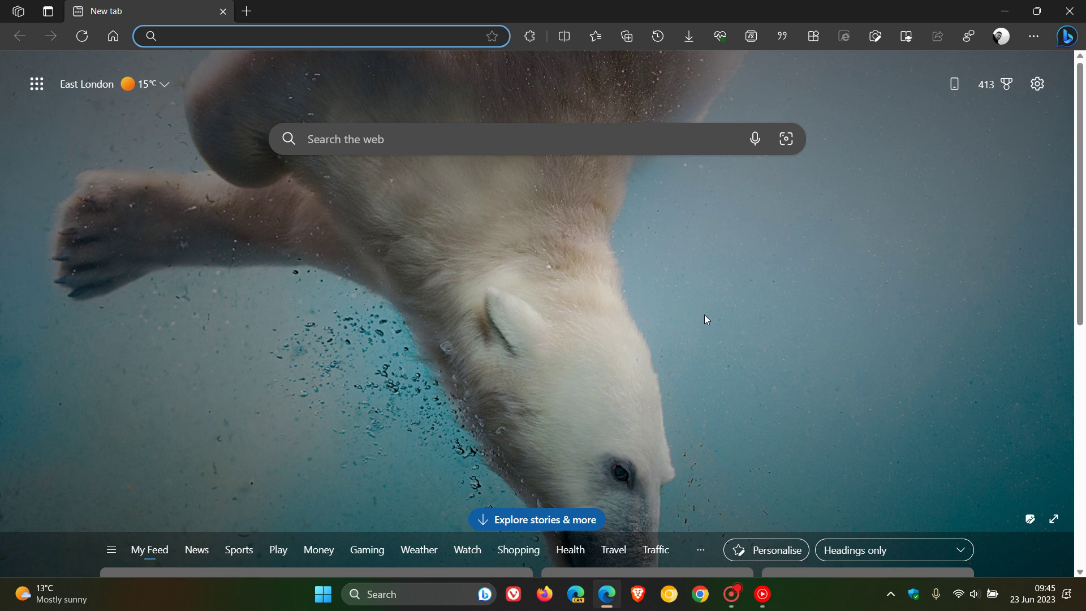
- Open the Settings and more menu to reach Help and feedback
{"action": "left_click", "coordinate": [1034, 36]}
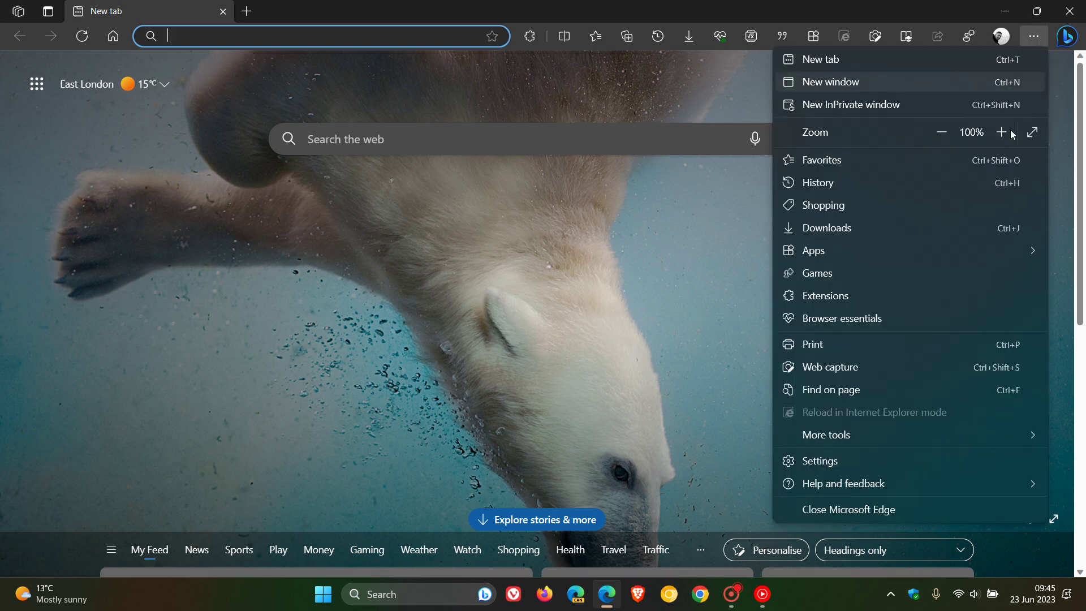
- Open About Microsoft Edge and highlight the 114 and .58 parts of version 114.0.1823.58
{"action": "mouse_move", "coordinate": [882, 483]}
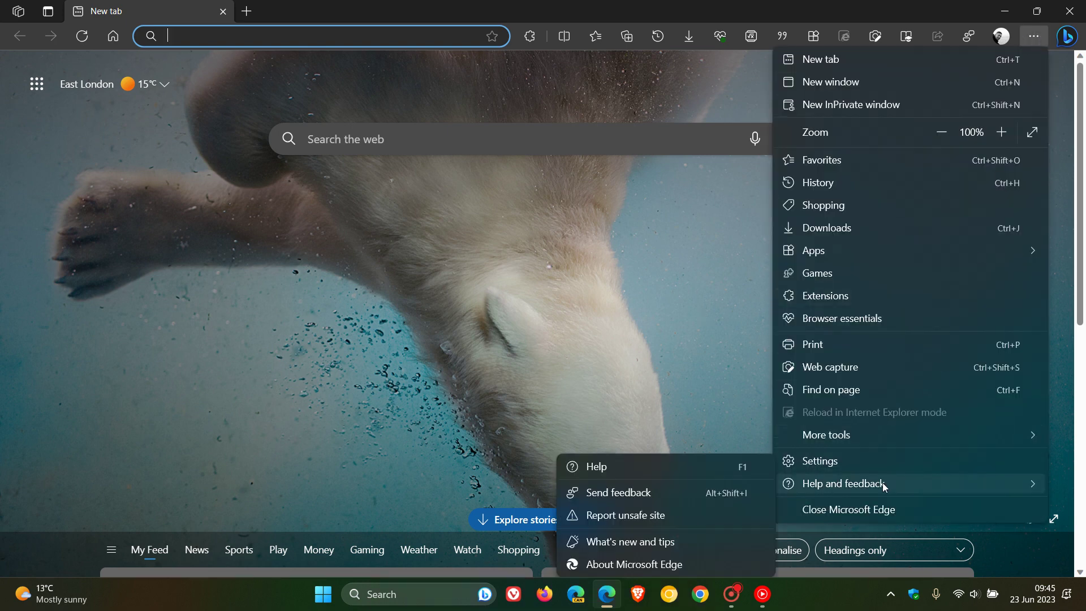
{"action": "left_click", "coordinate": [676, 566]}
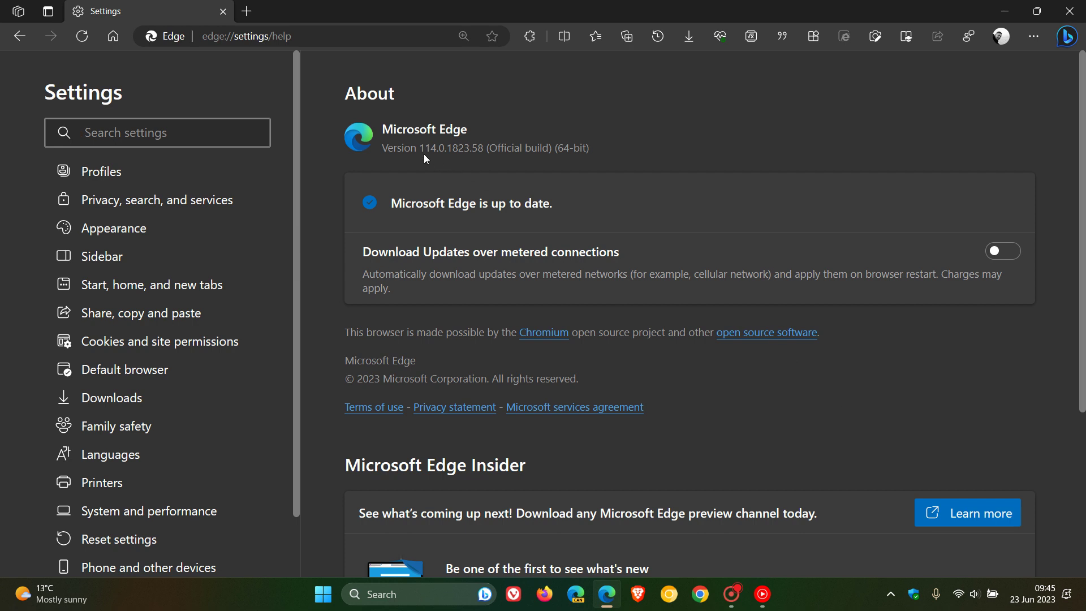
{"action": "left_click_drag", "start_coordinate": [417, 148], "coordinate": [436, 153]}
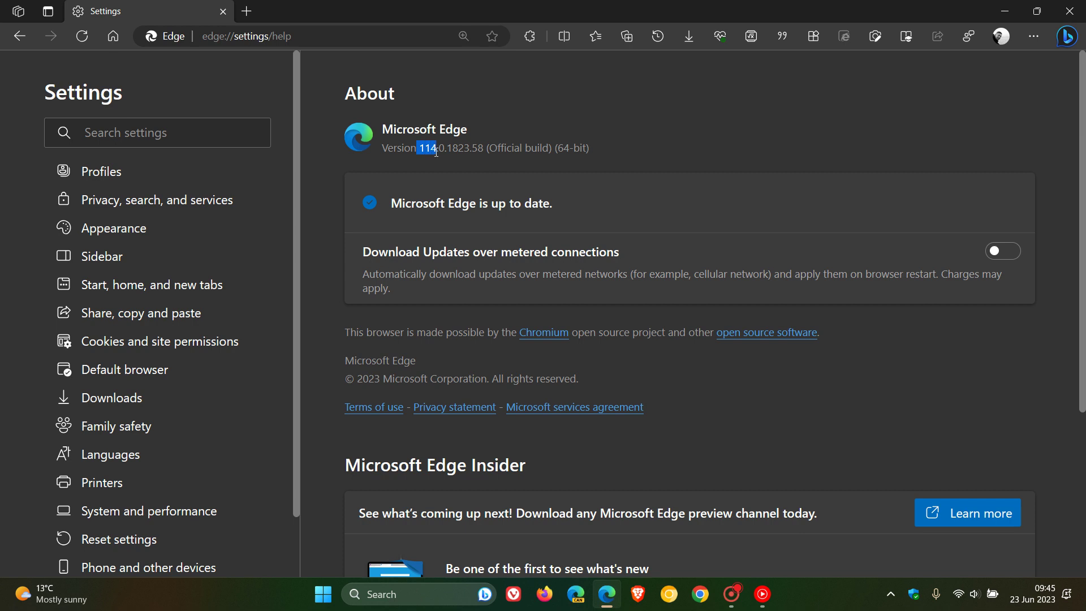
{"action": "left_click", "coordinate": [792, 136]}
{"action": "left_click_drag", "start_coordinate": [469, 149], "coordinate": [484, 148]}
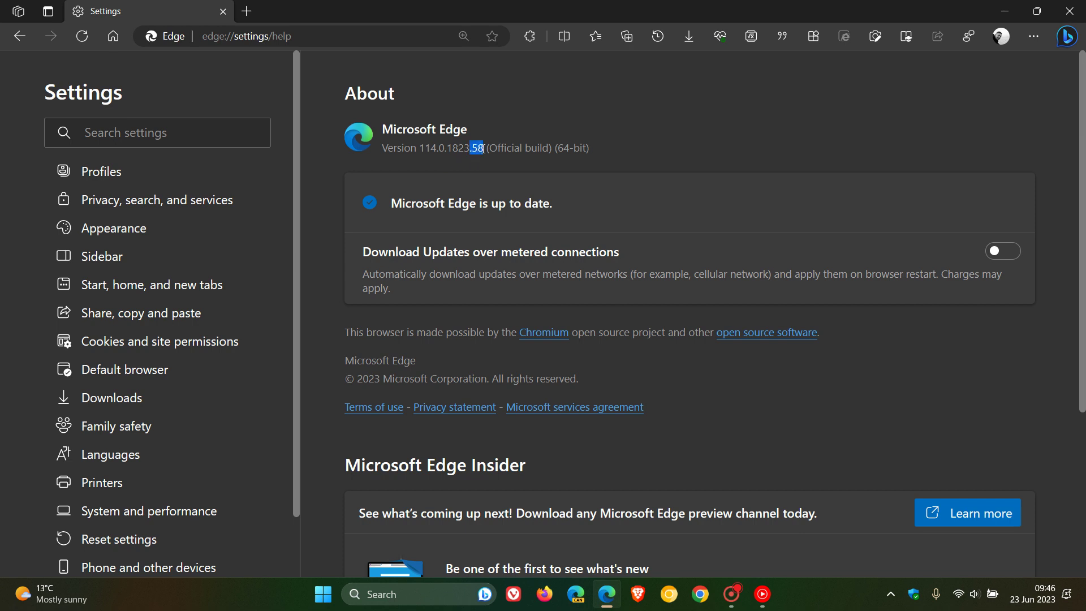
{"action": "left_click", "coordinate": [740, 134]}
{"action": "left_click_drag", "start_coordinate": [472, 148], "coordinate": [487, 154]}
{"action": "left_click", "coordinate": [753, 129]}
- Return to the New tab page with the polar bear background via Home
{"action": "left_click", "coordinate": [113, 36]}
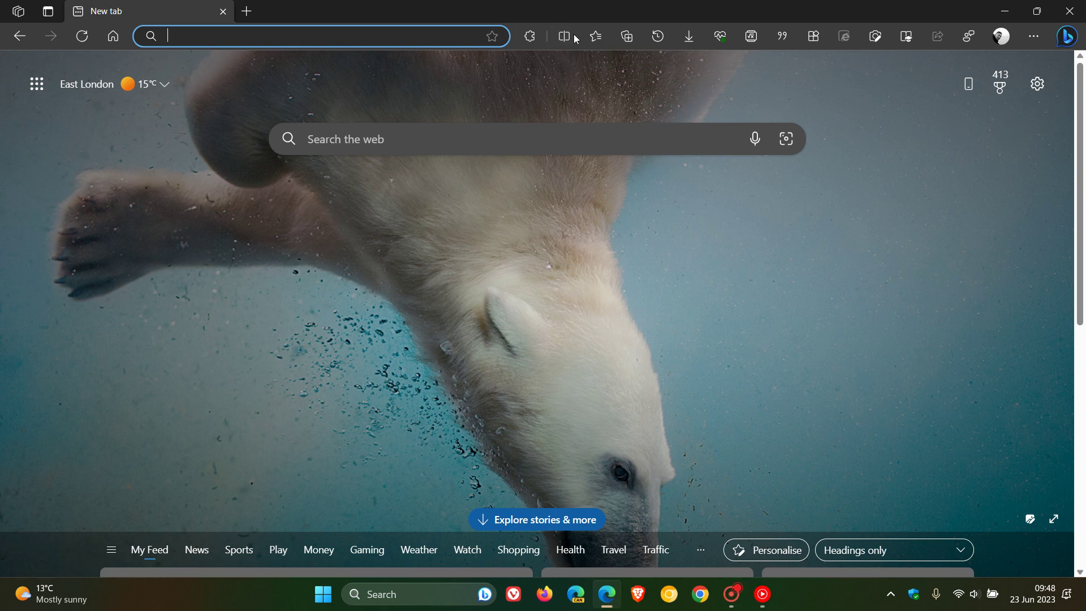
- Toggle the Split screen toolbar button off and back on in Appearance settings, then return Home
{"action": "left_click", "coordinate": [1035, 36]}
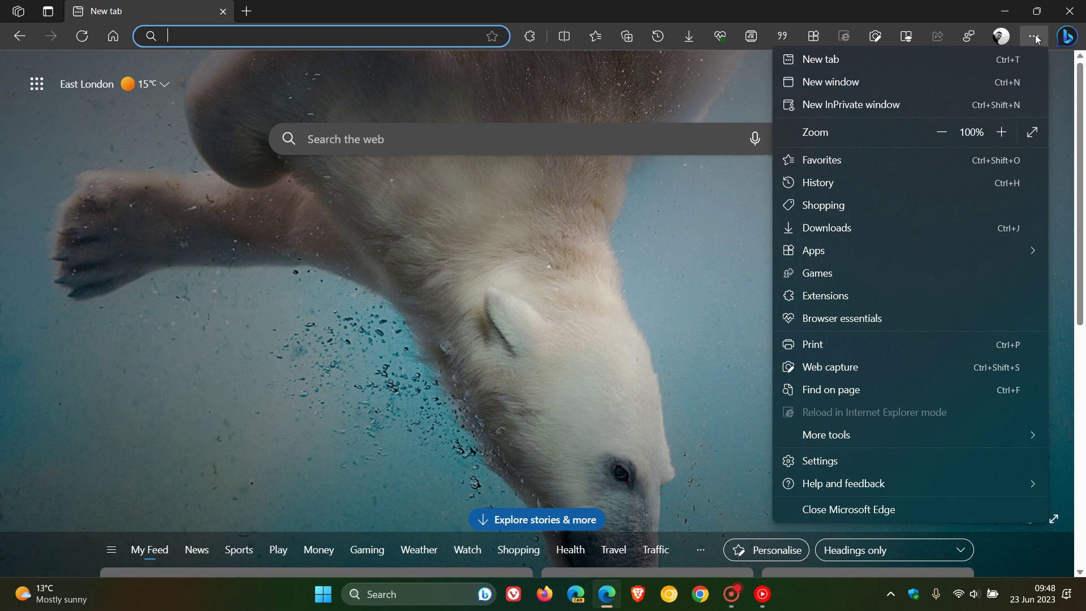
{"action": "left_click", "coordinate": [873, 465]}
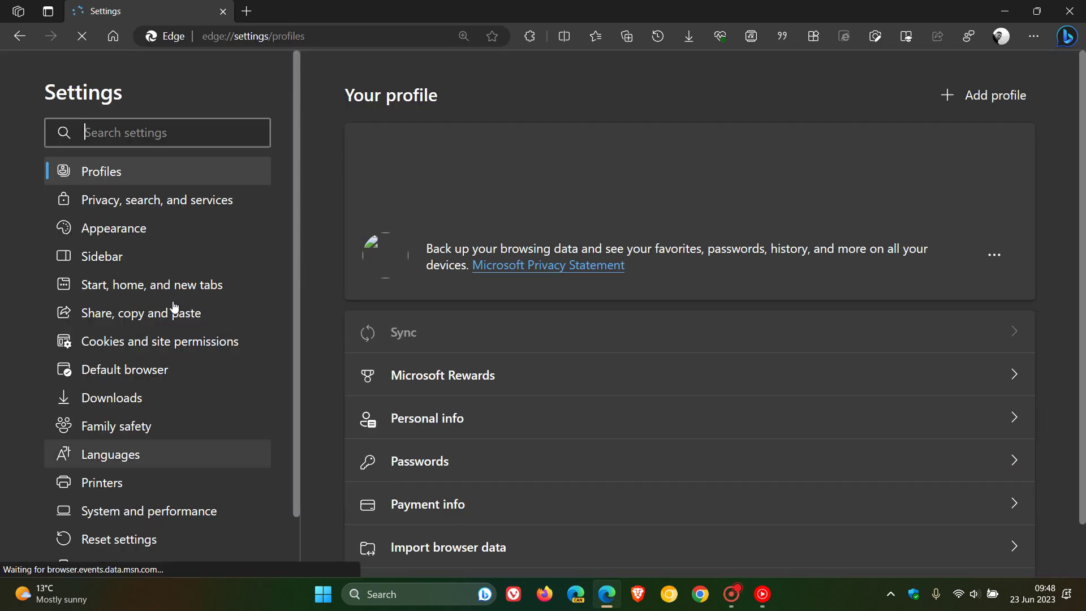
{"action": "left_click", "coordinate": [150, 228]}
{"action": "scroll", "coordinate": [326, 302], "scroll_direction": "down", "scroll_amount": 15}
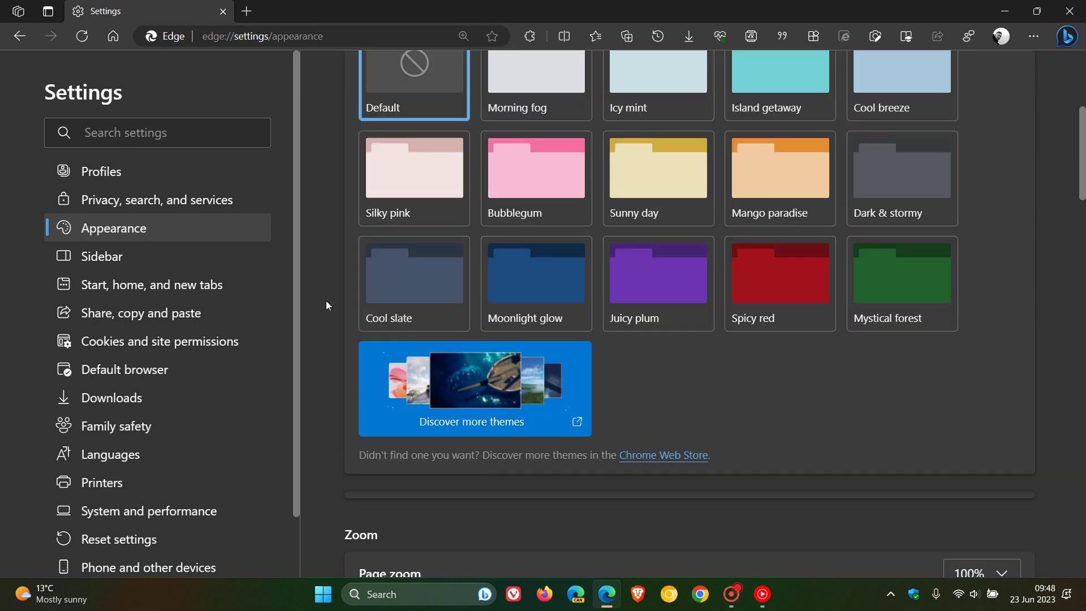
{"action": "scroll", "coordinate": [326, 305], "scroll_direction": "down", "scroll_amount": 8}
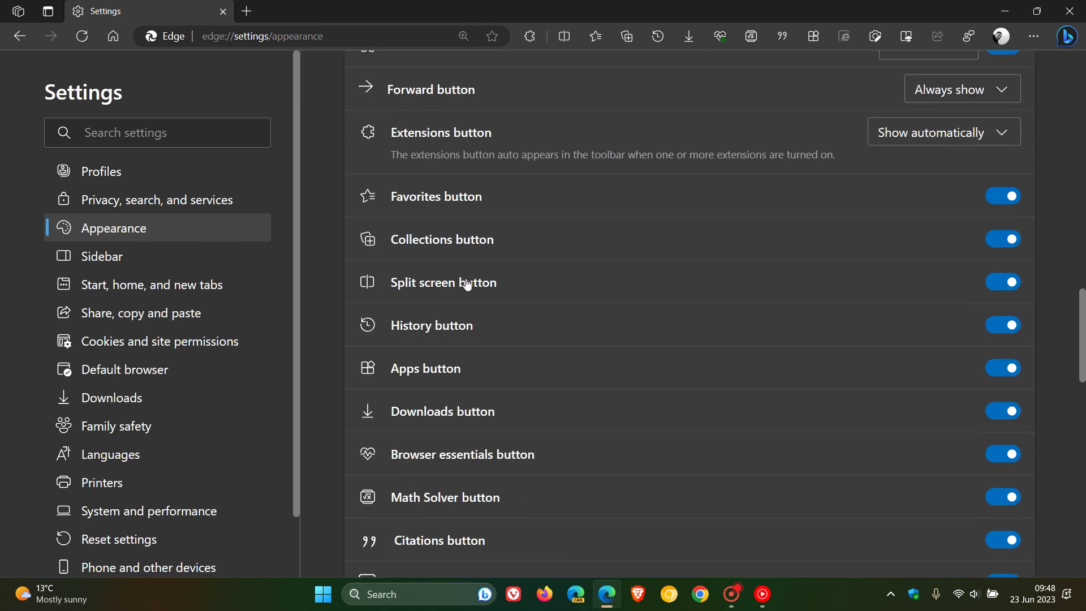
{"action": "left_click", "coordinate": [1002, 281]}
{"action": "left_click", "coordinate": [1002, 281]}
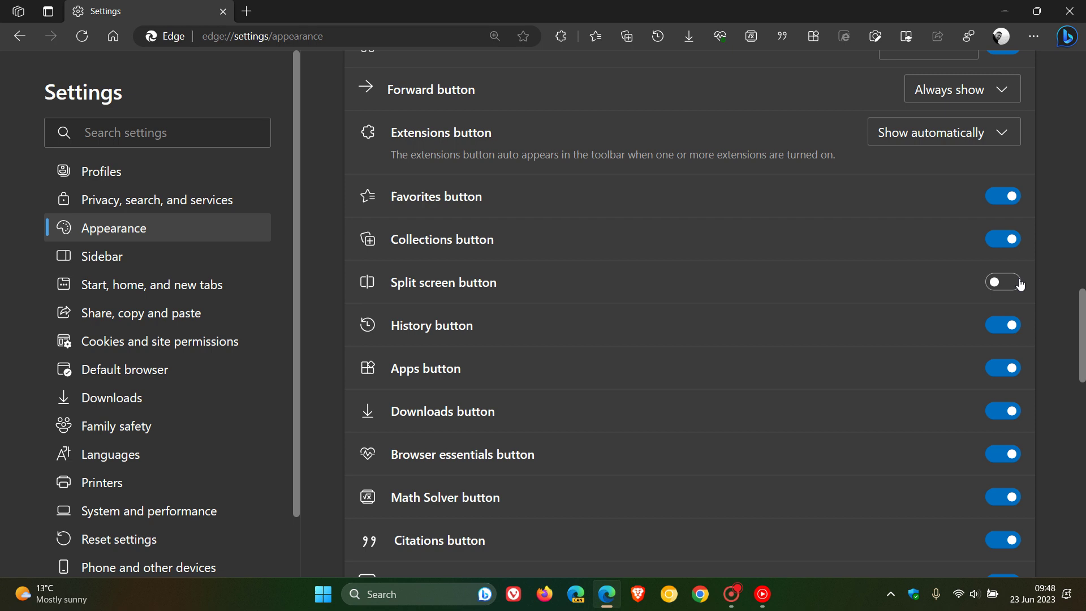
{"action": "left_click", "coordinate": [1018, 282]}
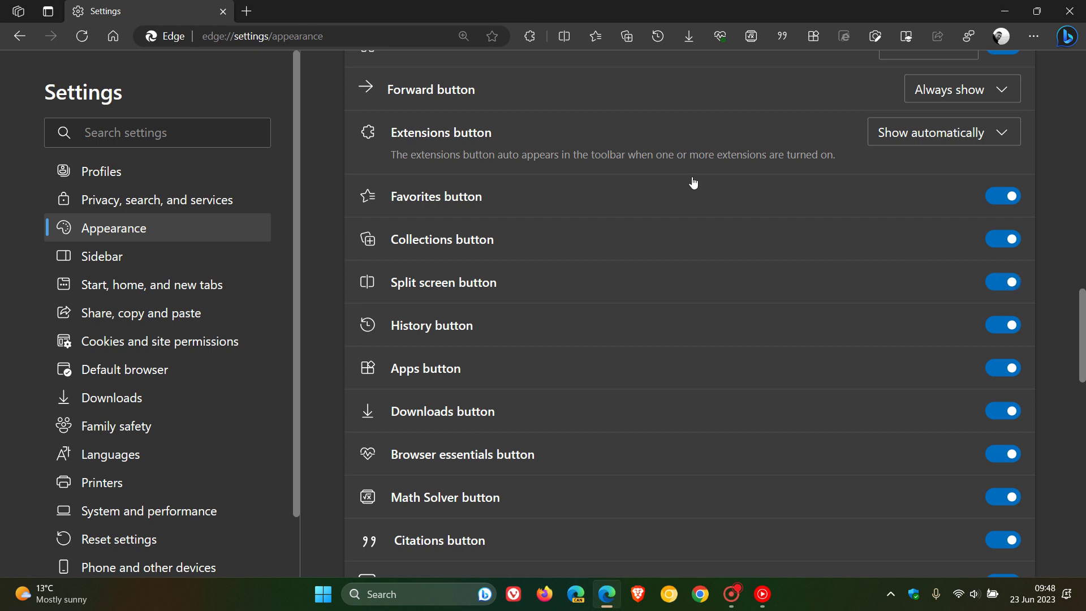
{"action": "left_click", "coordinate": [113, 38]}
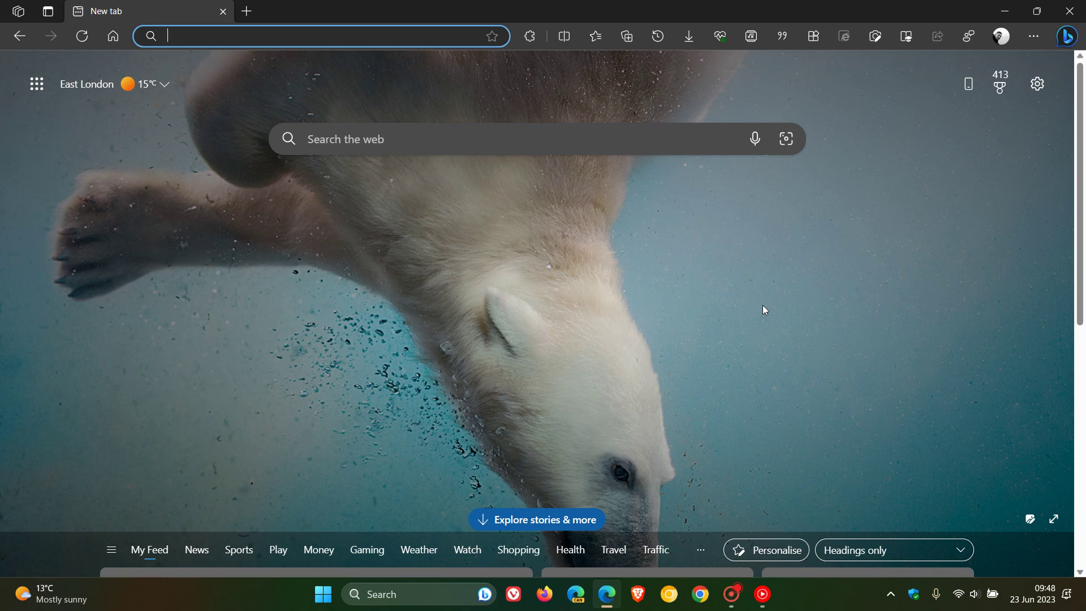
- Split the New tab page into two panes and widen the right pane
{"action": "left_click", "coordinate": [565, 38]}
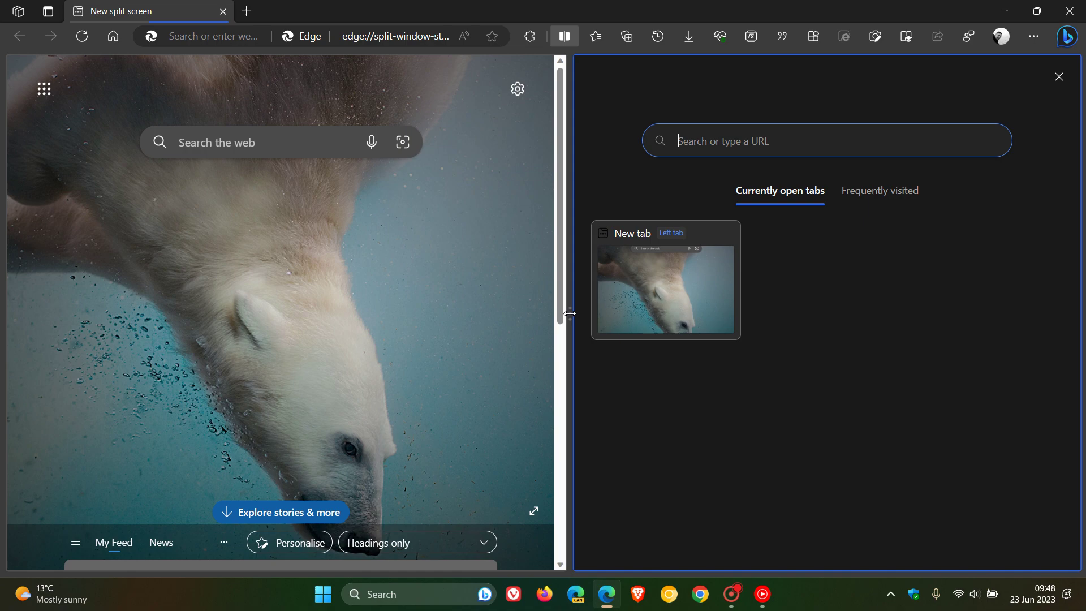
{"action": "left_click_drag", "start_coordinate": [568, 314], "coordinate": [562, 349]}
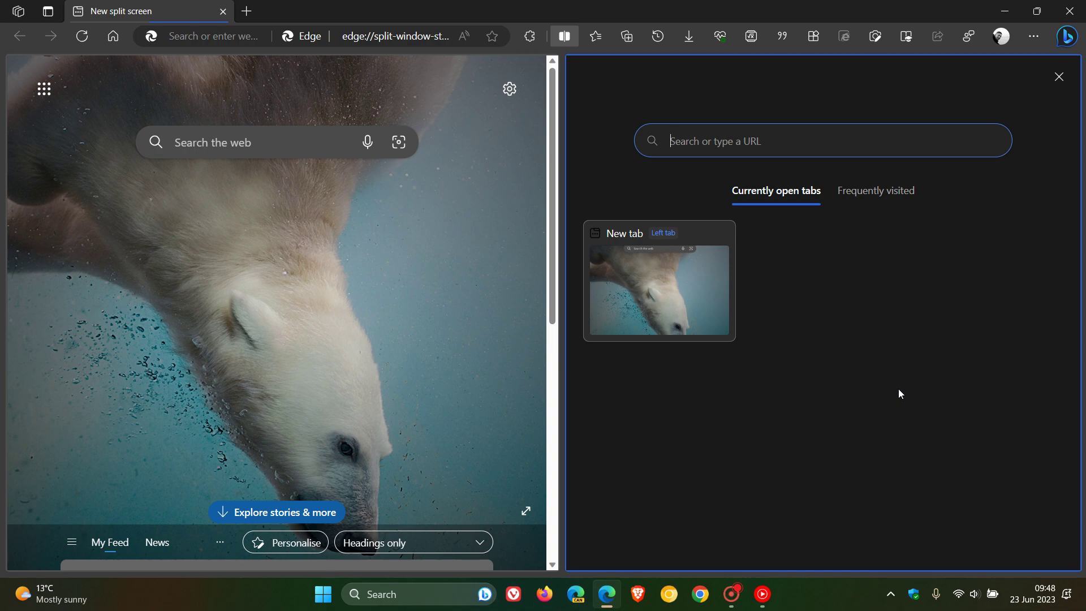
{"action": "key", "text": "ctrl+t"}
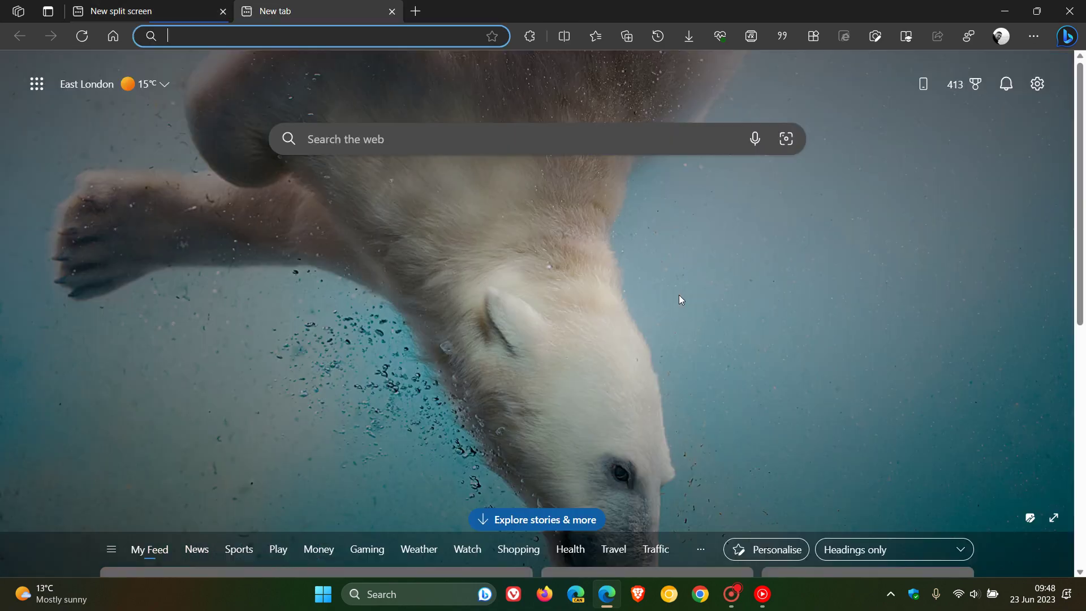
- Close the extra tab and load the BrenTech YouTube channel suggestion in the right pane
{"action": "left_click", "coordinate": [392, 11]}
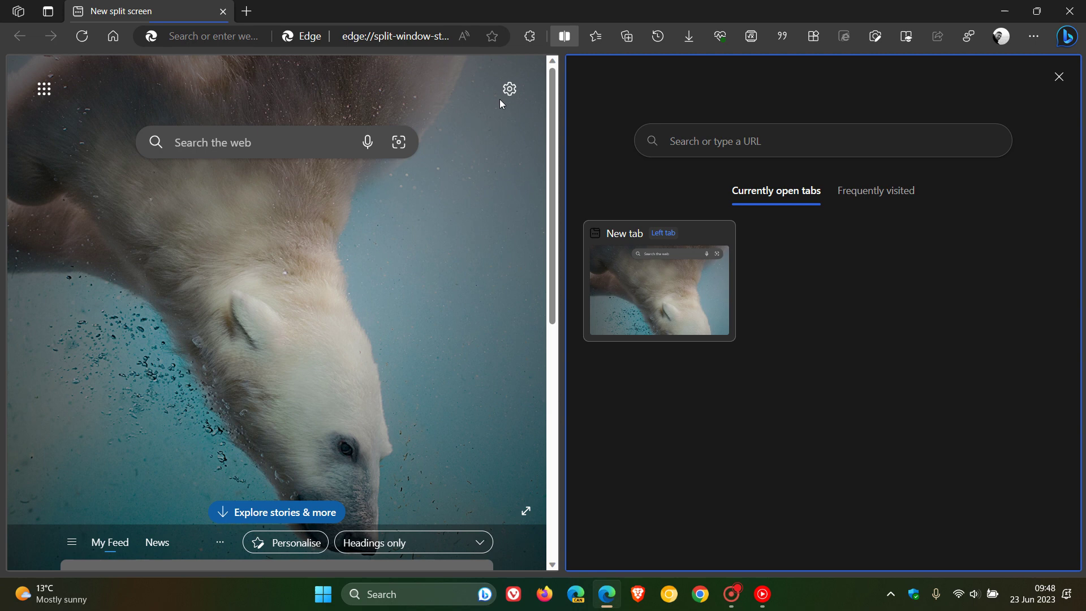
{"action": "left_click", "coordinate": [738, 141]}
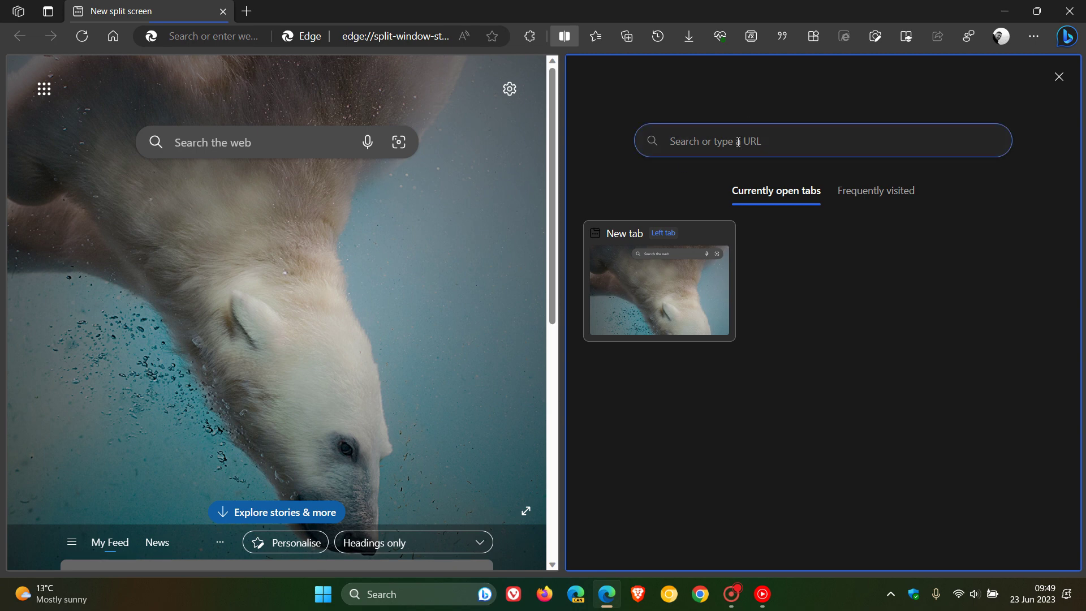
{"action": "type", "text": "y"}
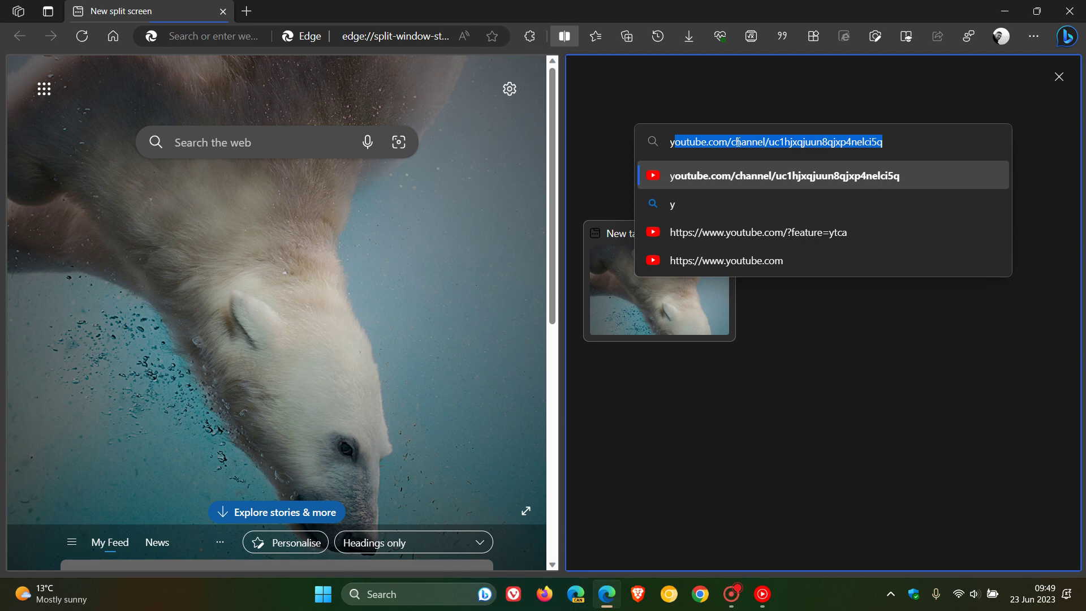
{"action": "key", "text": "Return"}
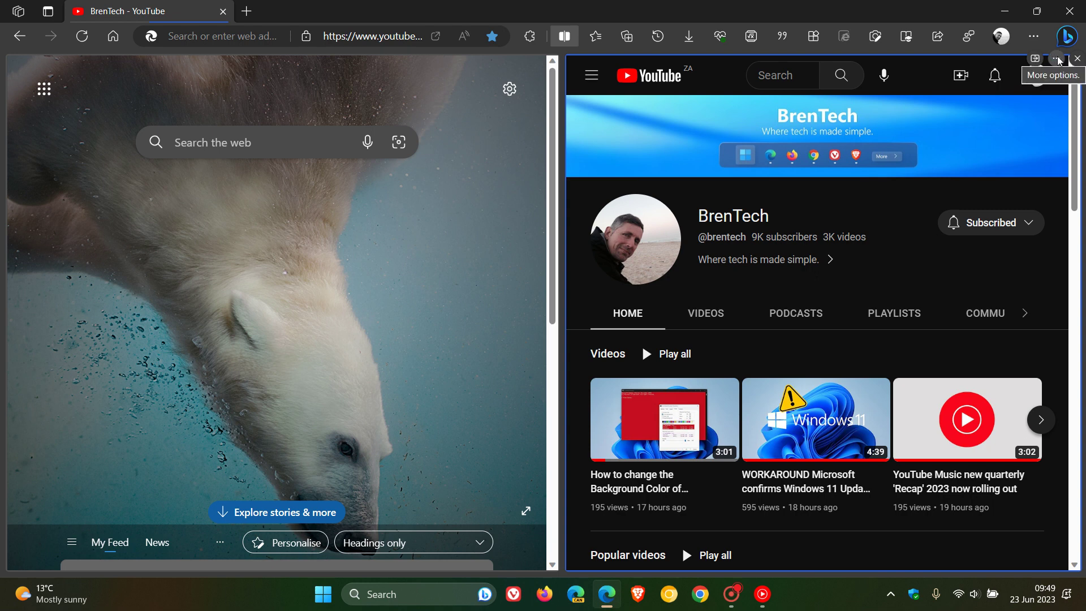
- Close the YouTube split pane and start a new split screen with the tab picker
{"action": "left_click", "coordinate": [1058, 59]}
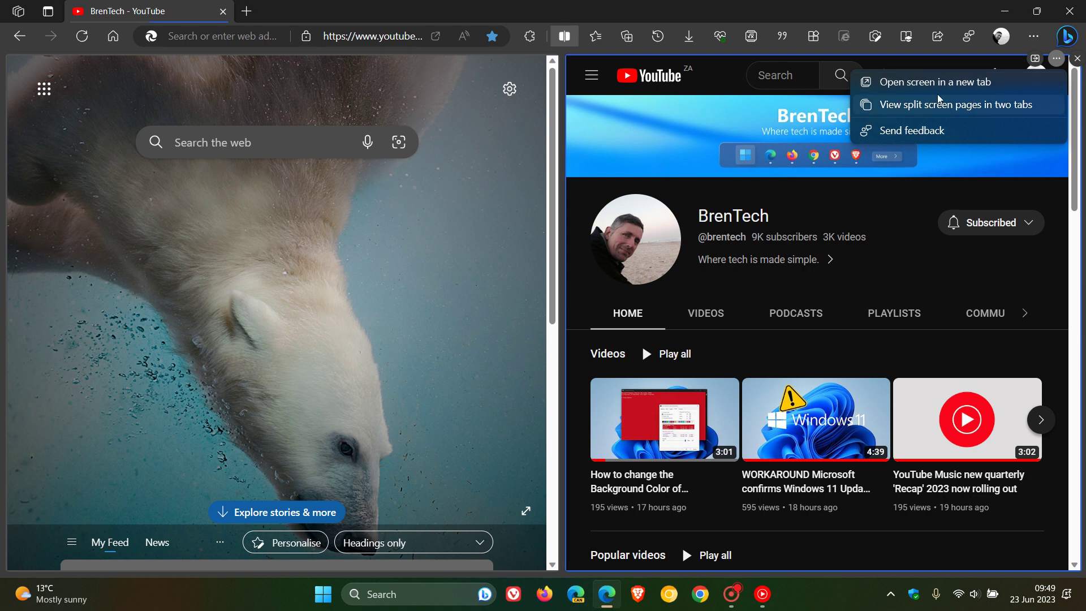
{"action": "left_click", "coordinate": [1077, 59]}
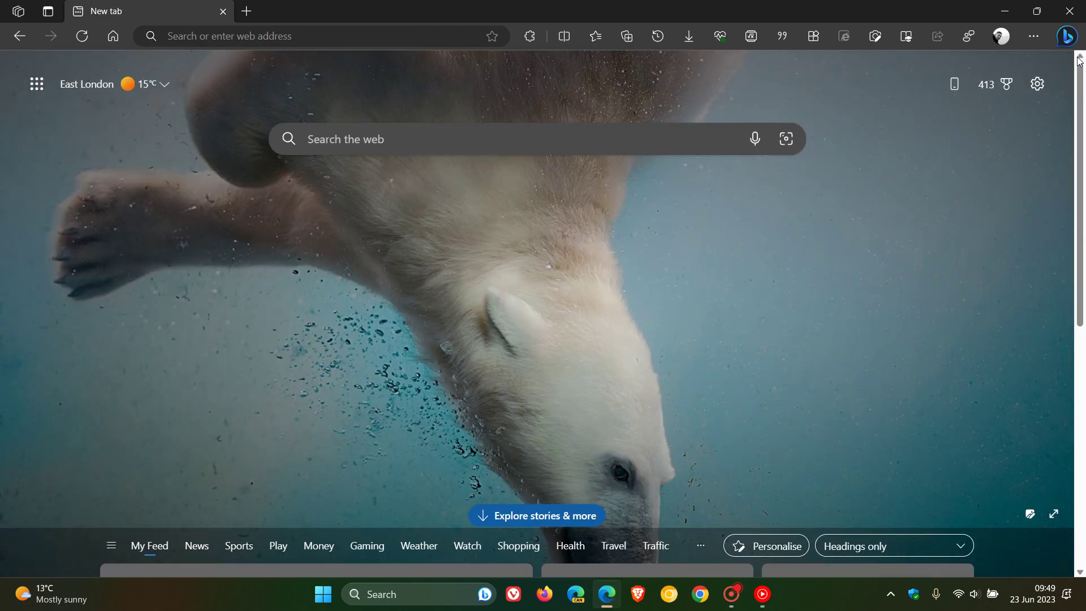
{"action": "left_click", "coordinate": [563, 35]}
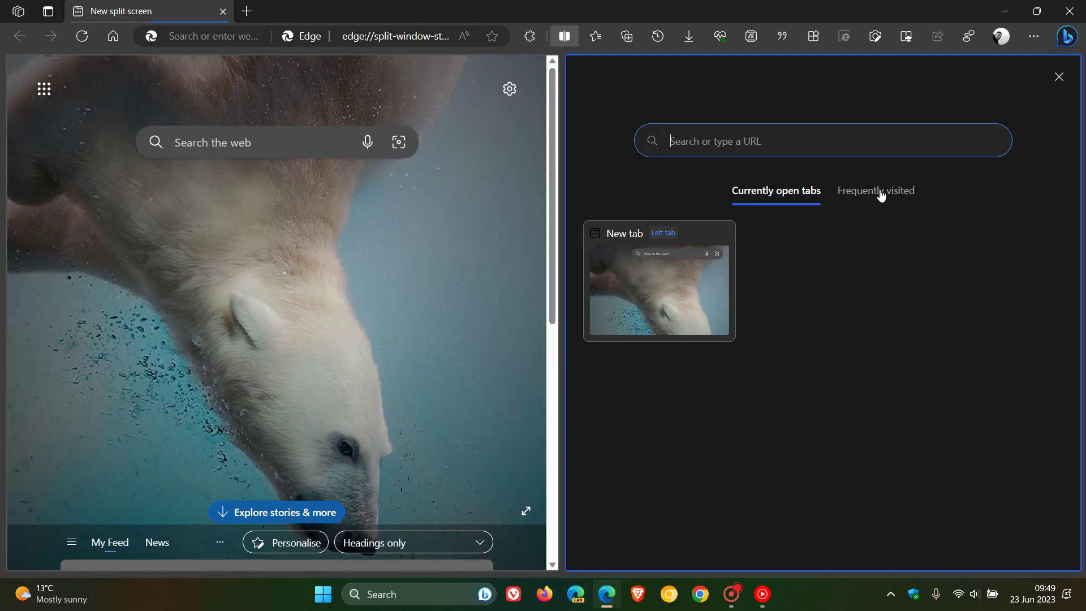
- Open BrenTech from Frequently visited in the right pane, then close the split screen
{"action": "left_click", "coordinate": [881, 195]}
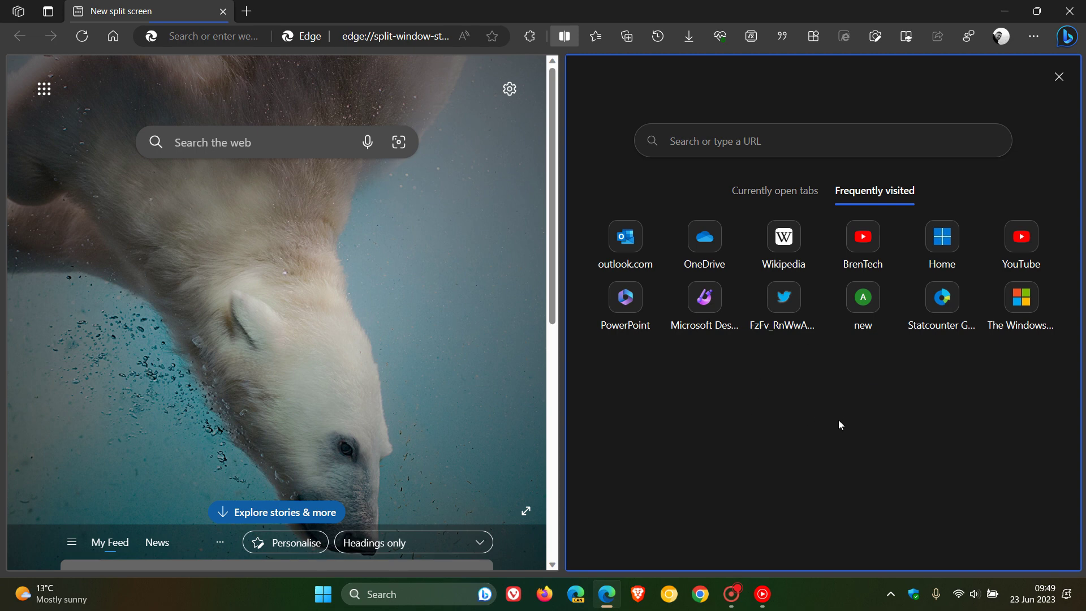
{"action": "left_click", "coordinate": [861, 242]}
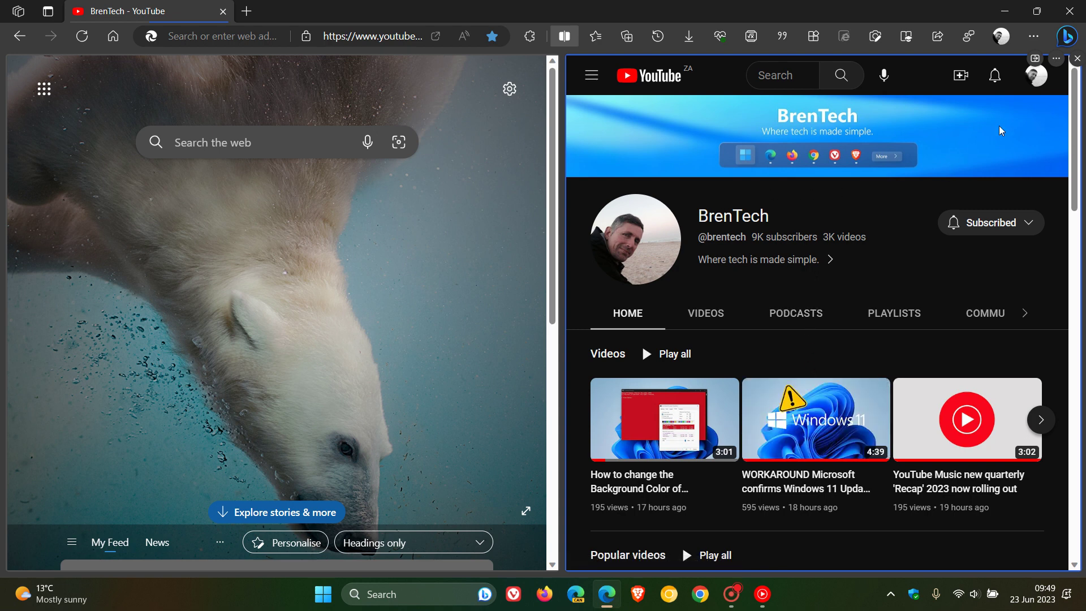
{"action": "left_click", "coordinate": [1078, 58]}
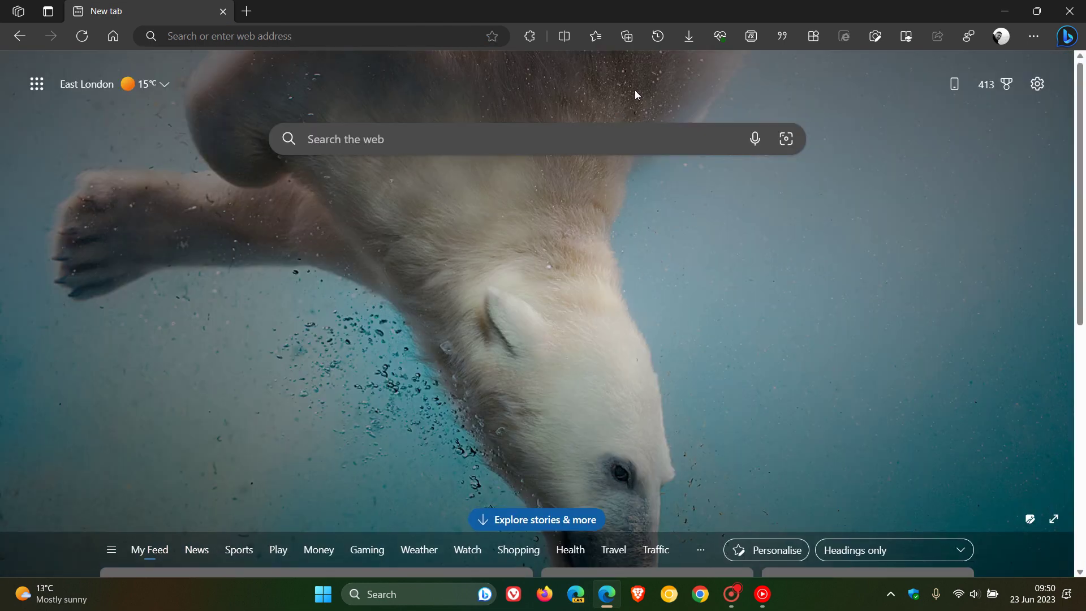